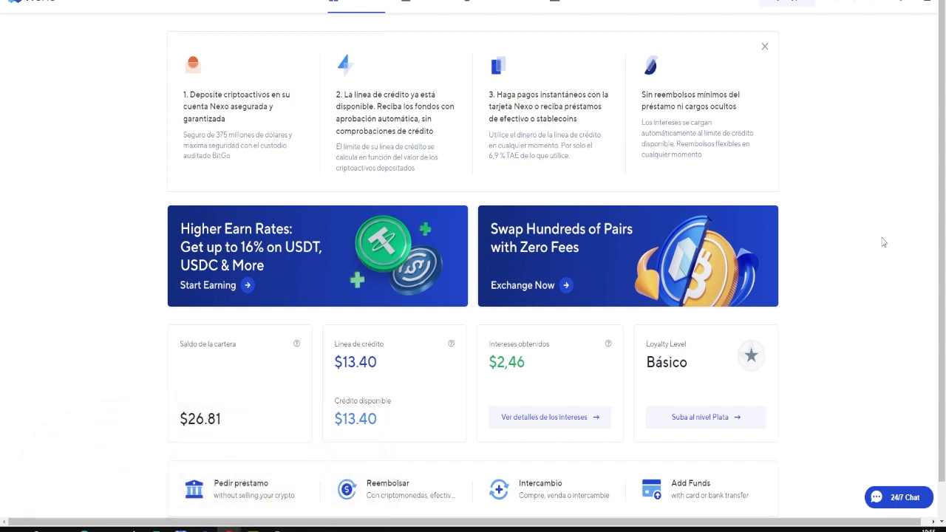
Open the account profile and review the email, personal info and identity verification requirements.
left_click(926, 6)
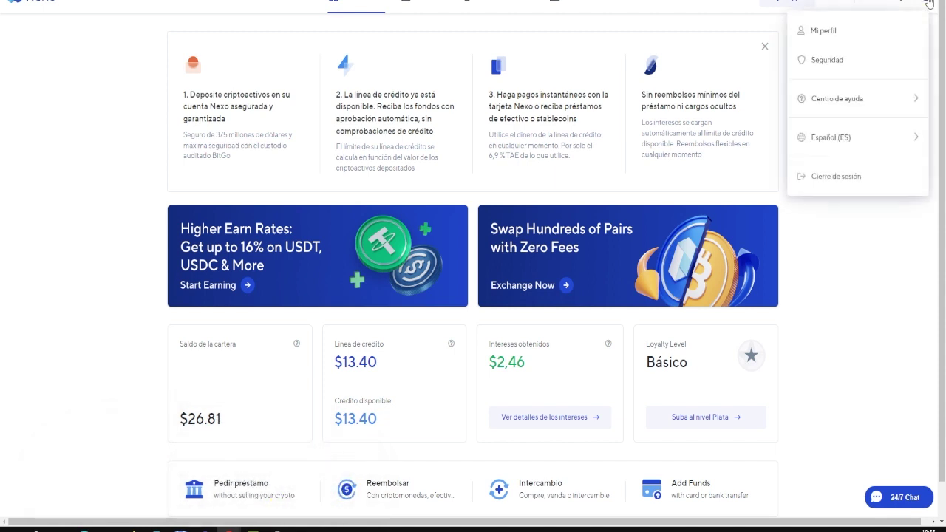
left_click(839, 28)
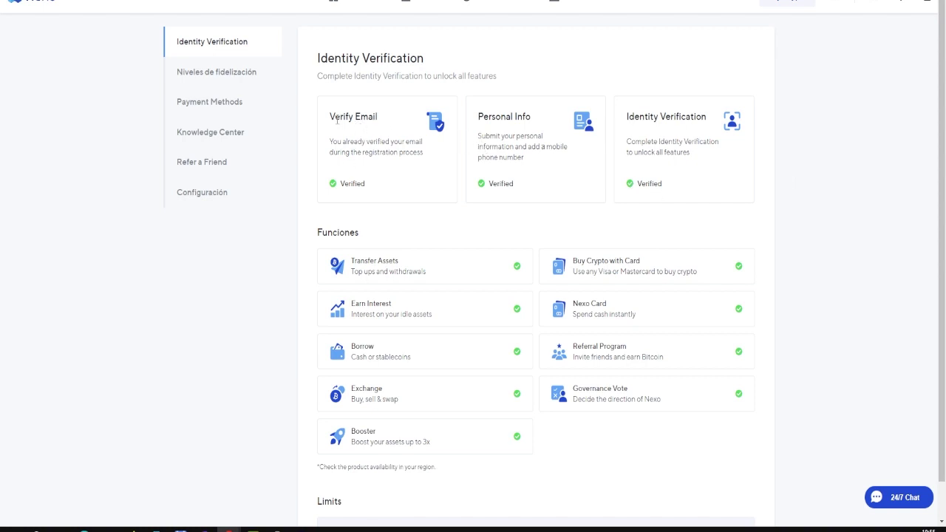
left_click_drag(479, 117, 538, 122)
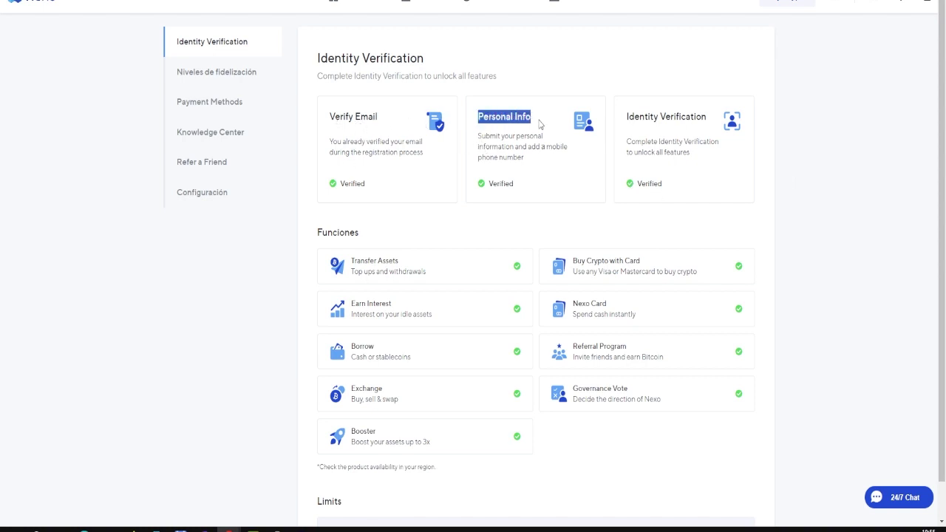
left_click(645, 123)
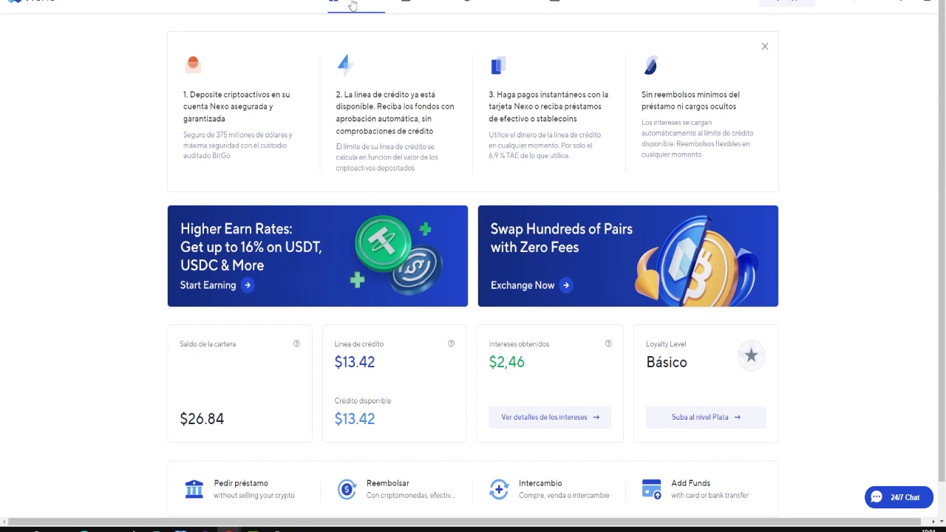
Examine the dashboard's full asset list, including balances, market prices and the interest offered on each cryptocurrency.
scroll(902, 214, "down", 5)
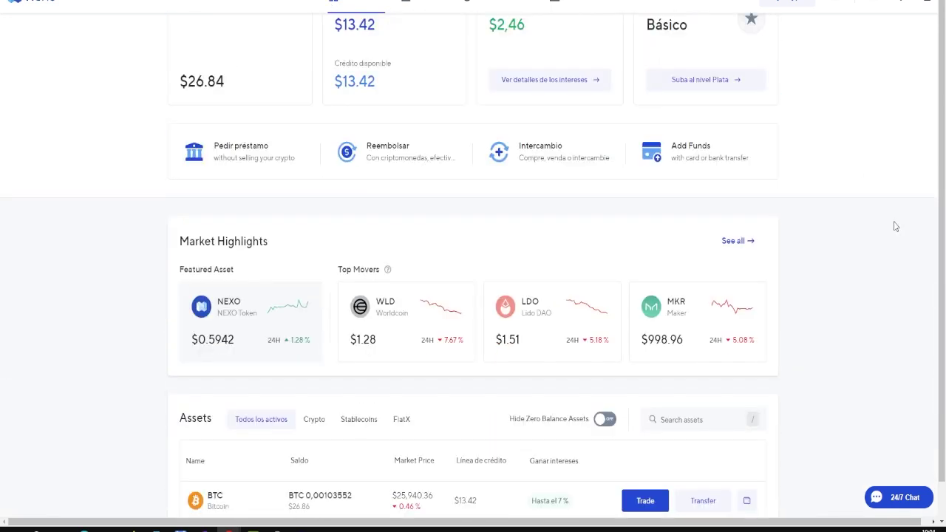
scroll(894, 226, "down", 3)
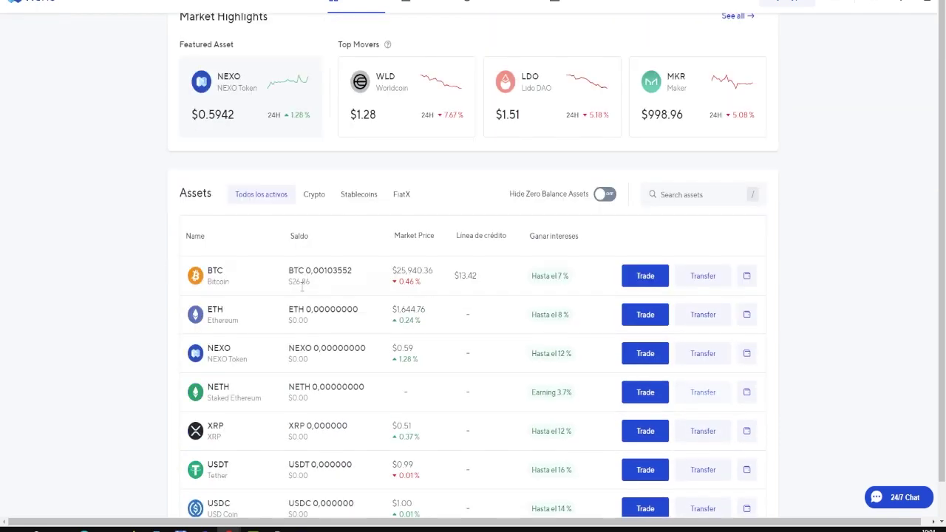
scroll(365, 308, "down", 10)
scroll(437, 340, "down", 11)
scroll(475, 375, "down", 5)
scroll(476, 373, "up", 4)
scroll(481, 364, "up", 20)
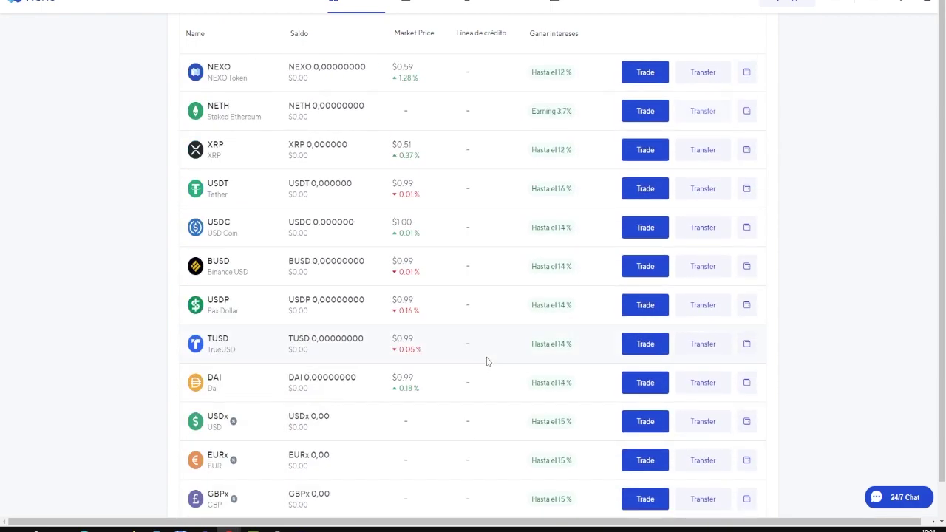
scroll(499, 362, "up", 3)
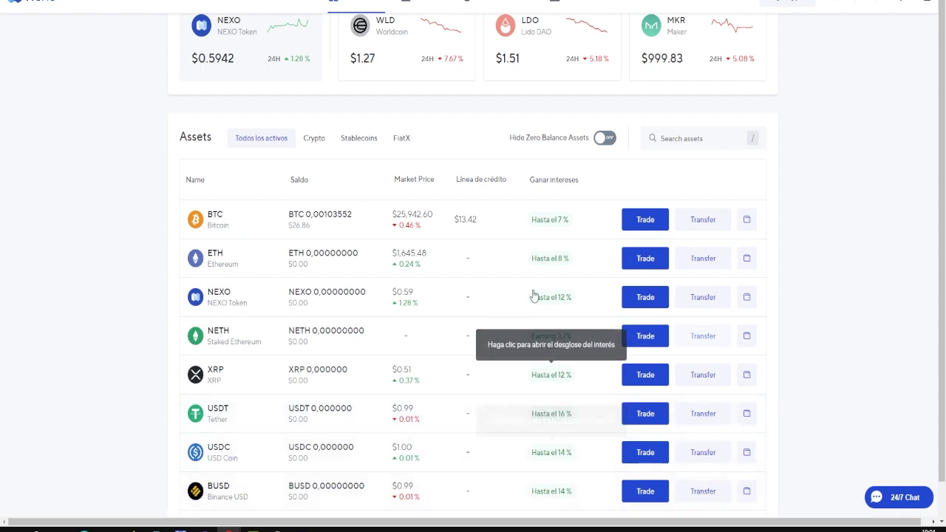
scroll(438, 330, "down", 1)
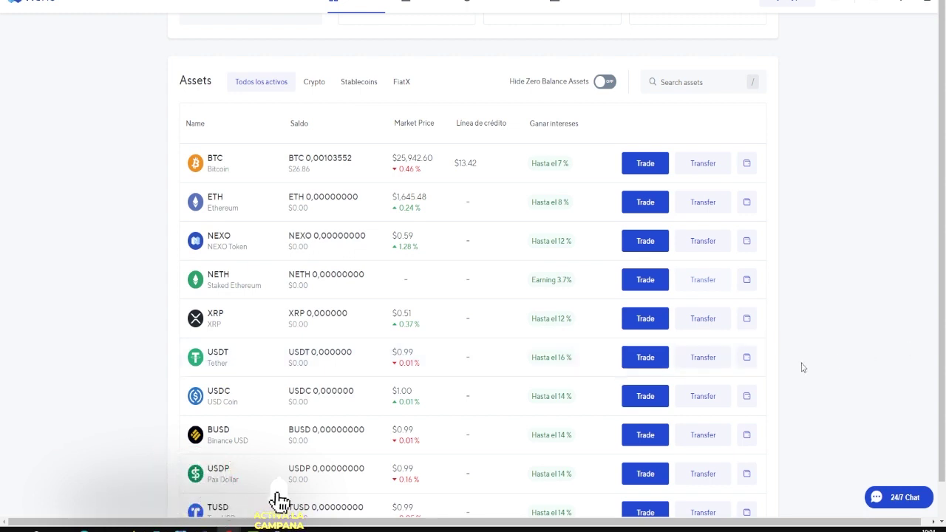
Open the top-up form for Tether (USDT) and choose Polygon as the transfer network.
left_click(747, 359)
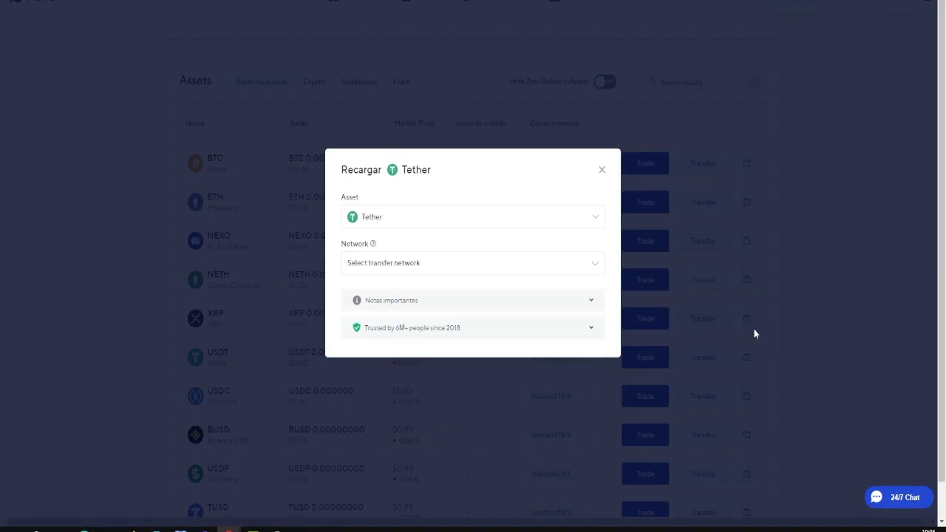
left_click(505, 266)
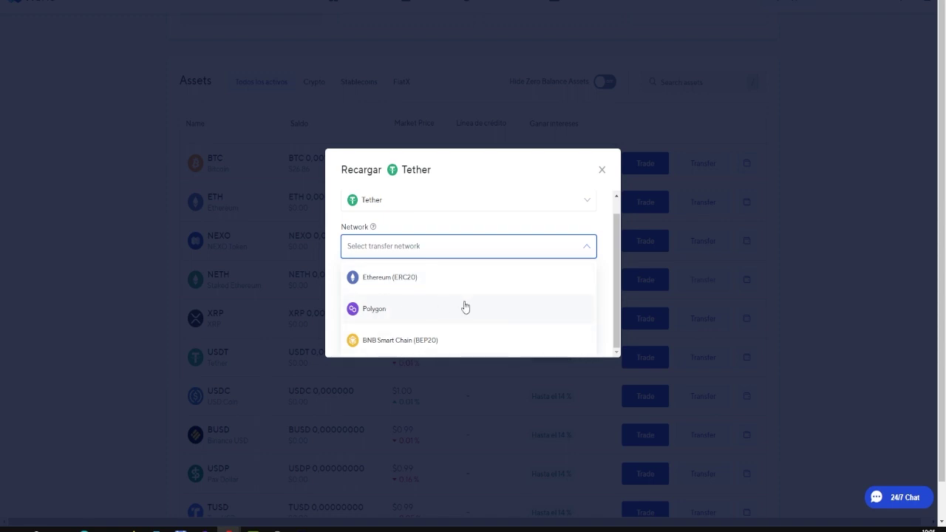
left_click(411, 316)
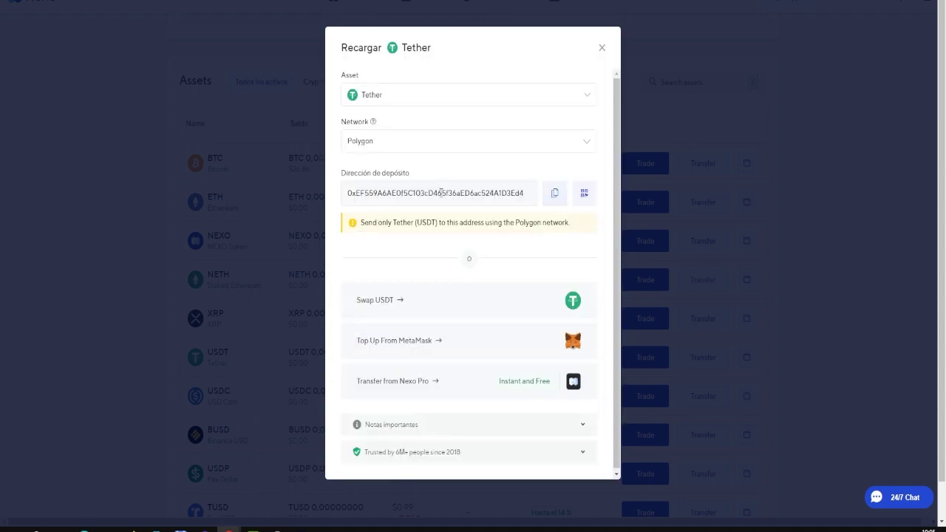
Check the available transfer networks, keep Polygon selected, and copy the Tether deposit address.
left_click_drag(348, 193, 535, 193)
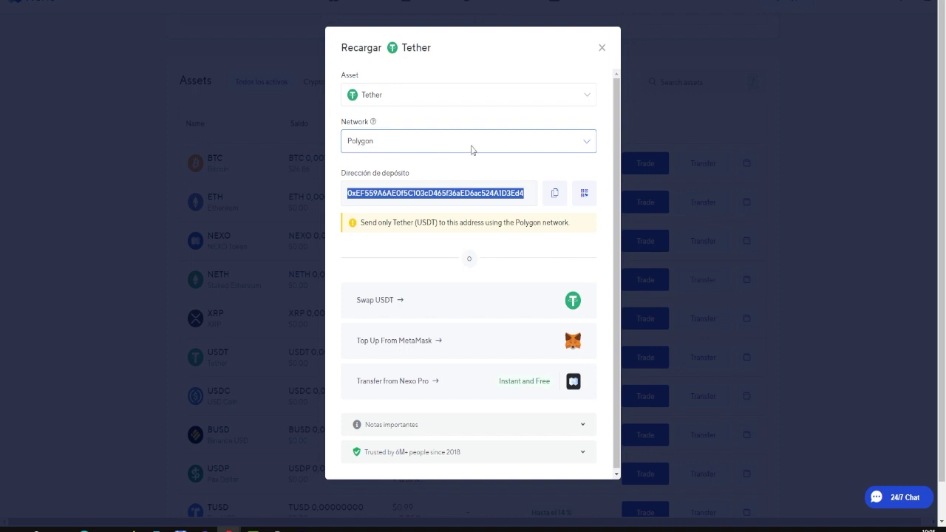
left_click(502, 150)
left_click(503, 150)
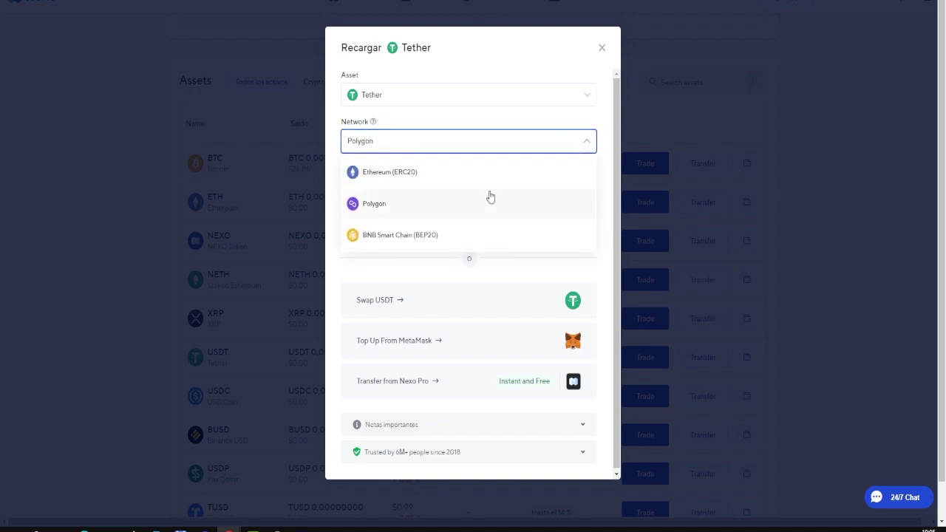
left_click(379, 203)
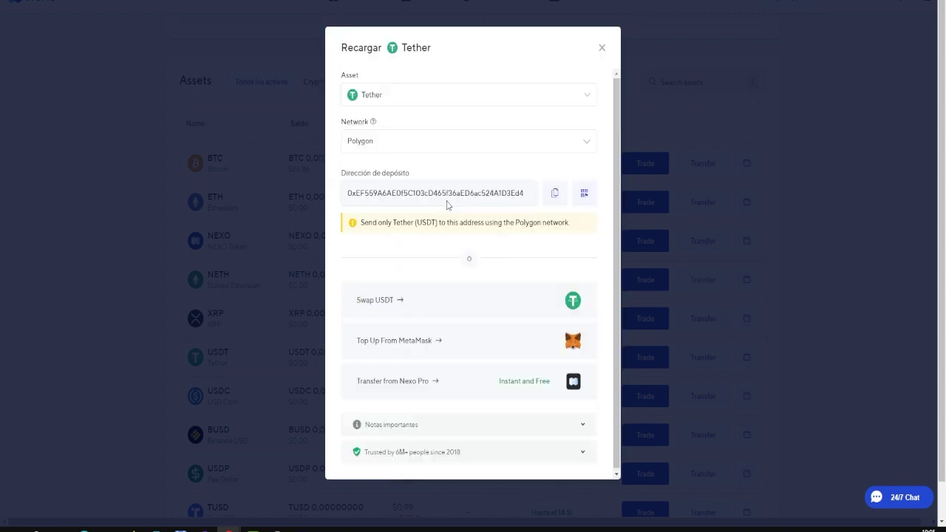
left_click(555, 193)
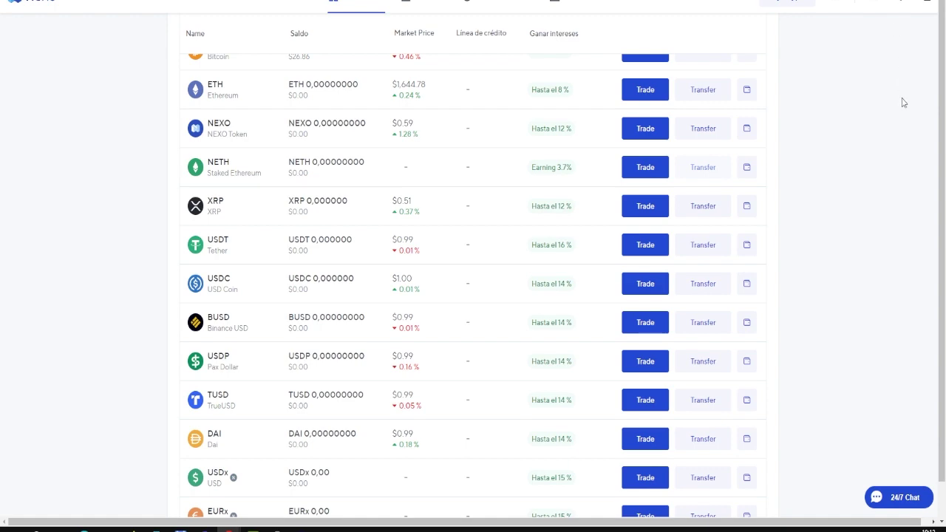
Preview exchanging 25% of the available BTC for NEXO, check the exchange fee, and return to the conversion form without executing.
scroll(905, 215, "up", 5)
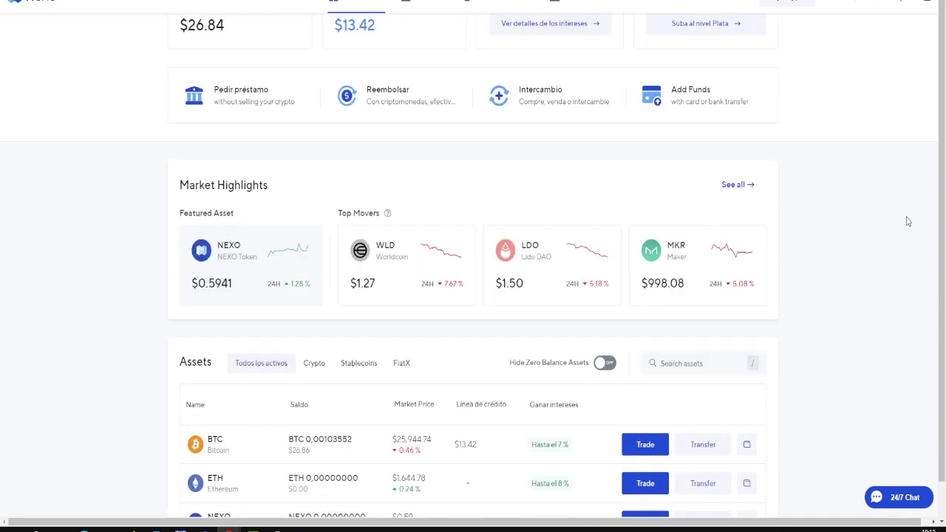
scroll(905, 212, "up", 2)
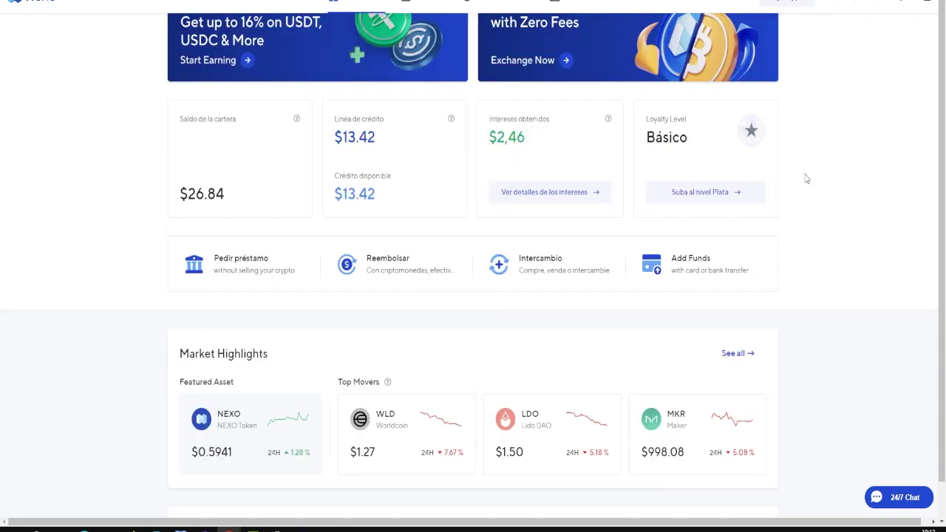
left_click(547, 274)
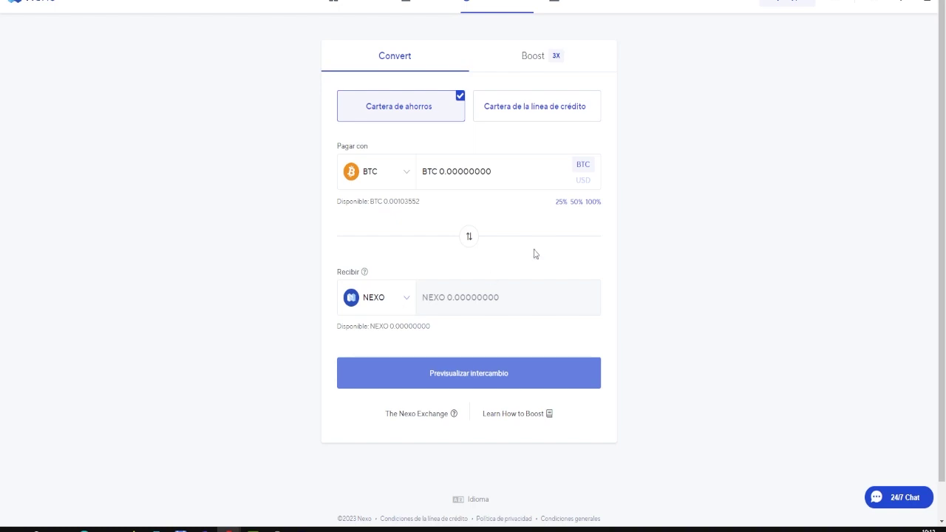
left_click(560, 204)
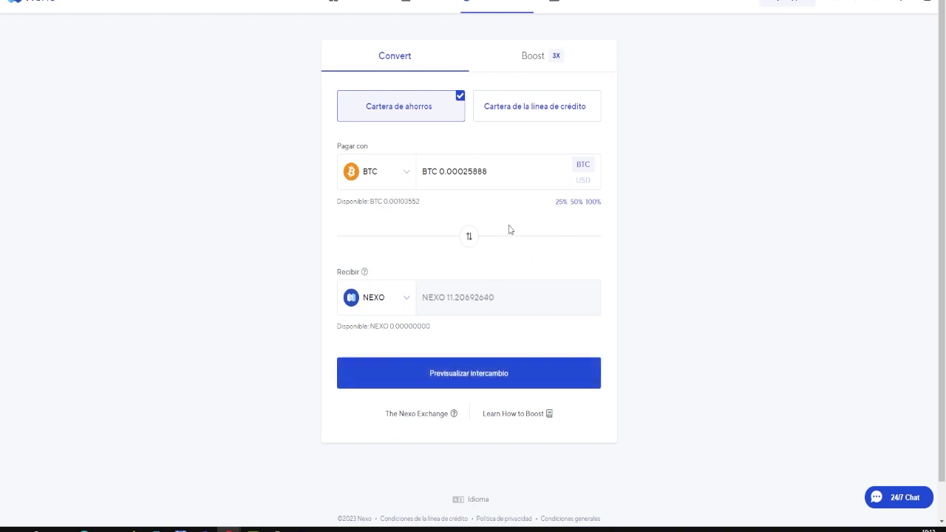
left_click(532, 379)
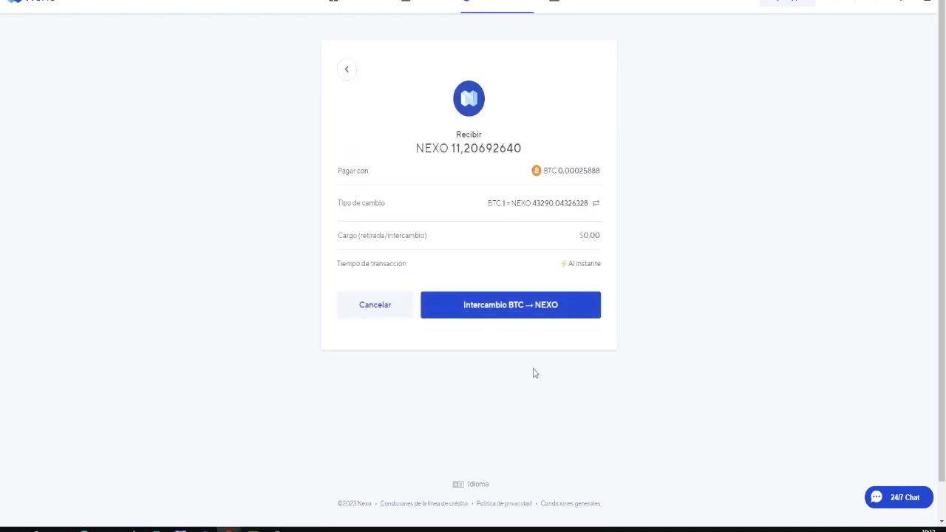
left_click_drag(578, 235, 608, 243)
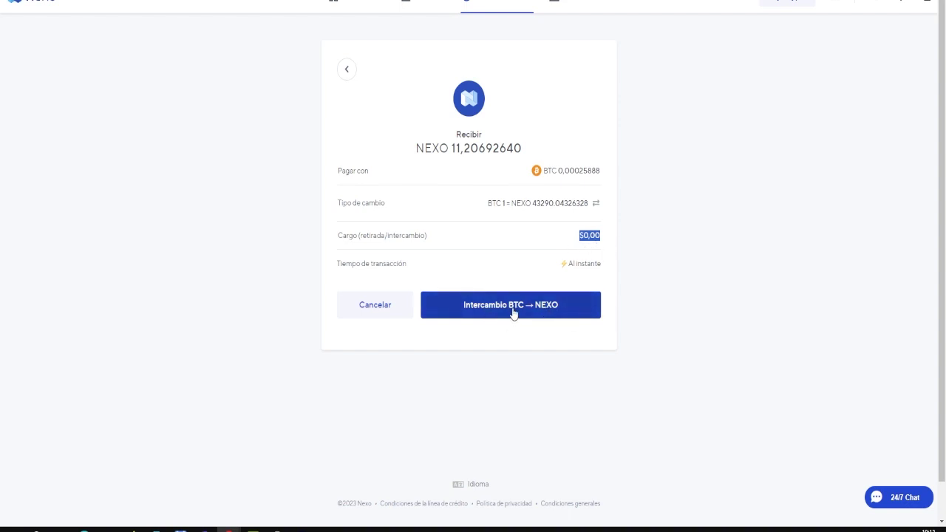
left_click(345, 70)
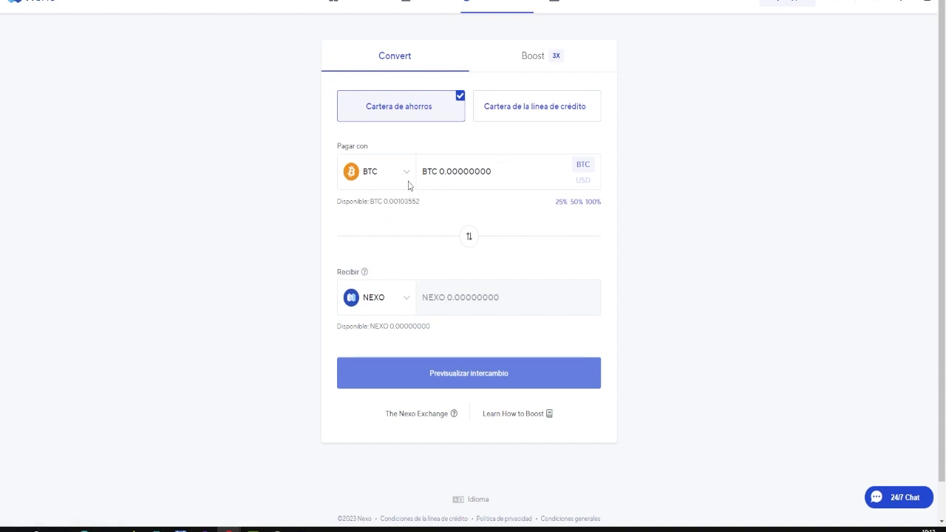
Look through the currencies available to pay with and to receive in the conversion form, leaving the BTC to NEXO pair selected.
left_click(407, 180)
scroll(422, 215, "down", 5)
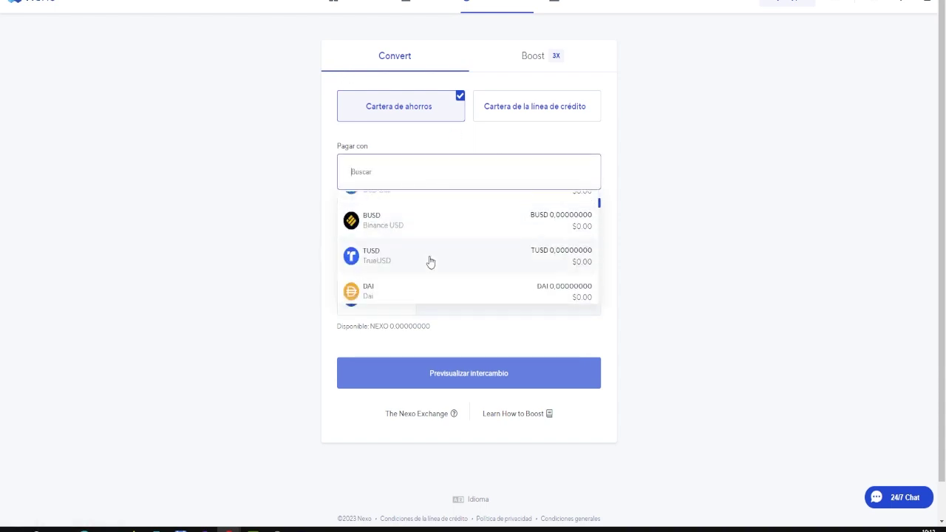
left_click(271, 270)
left_click(382, 299)
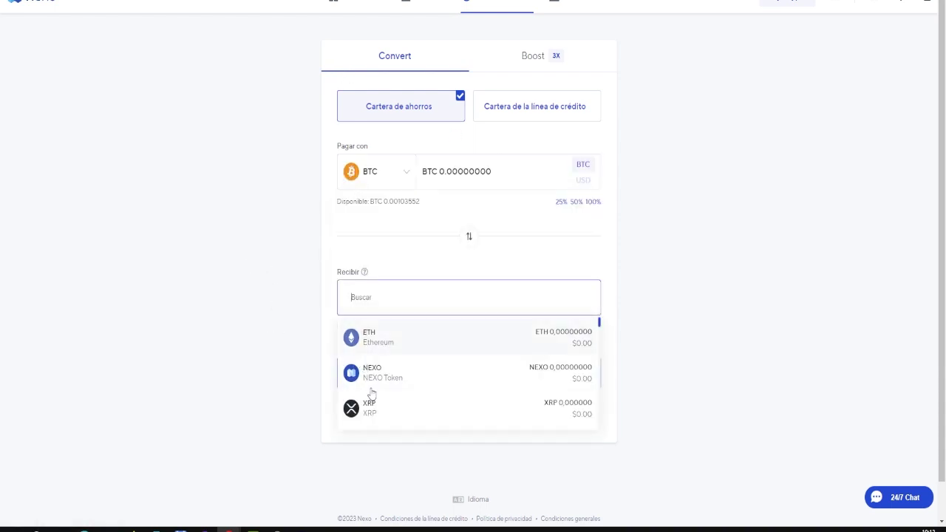
left_click(669, 340)
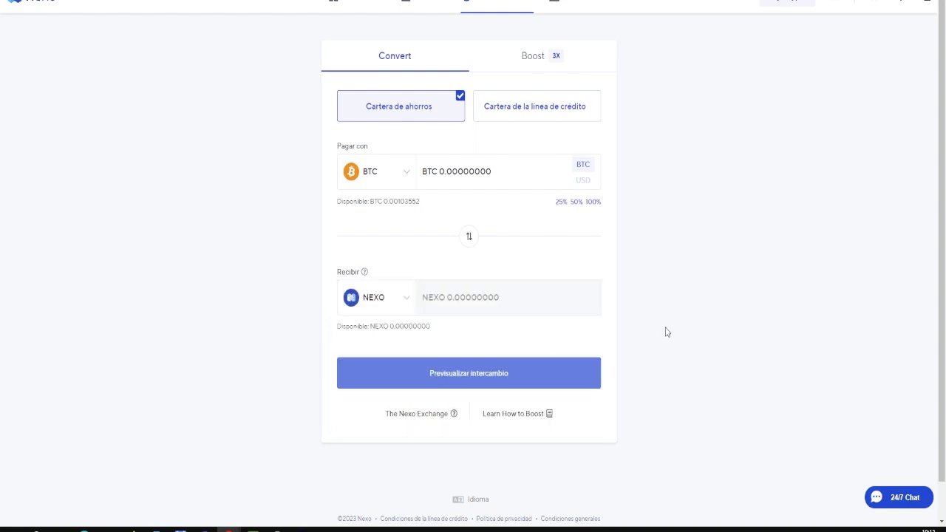
Return to the main dashboard and review the daily interest notifications, closing them when done.
left_click(370, 6)
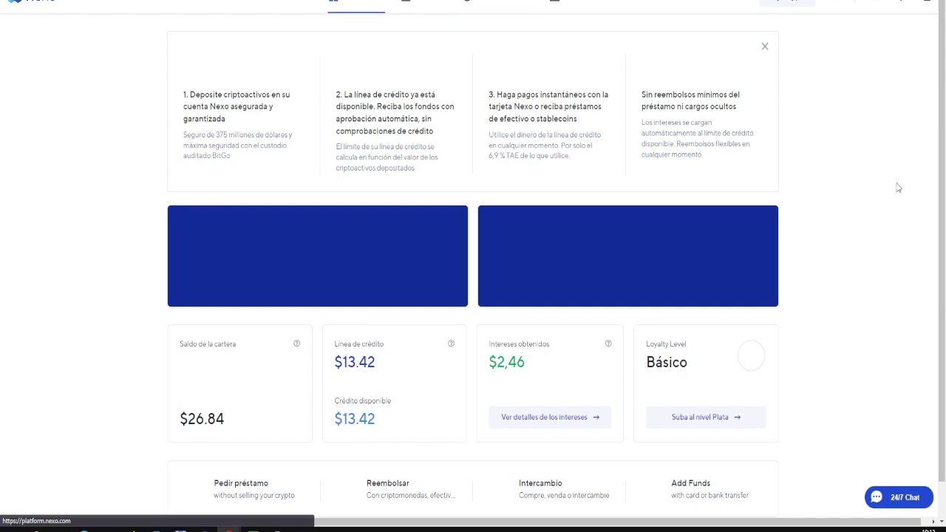
scroll(881, 192, "down", 2)
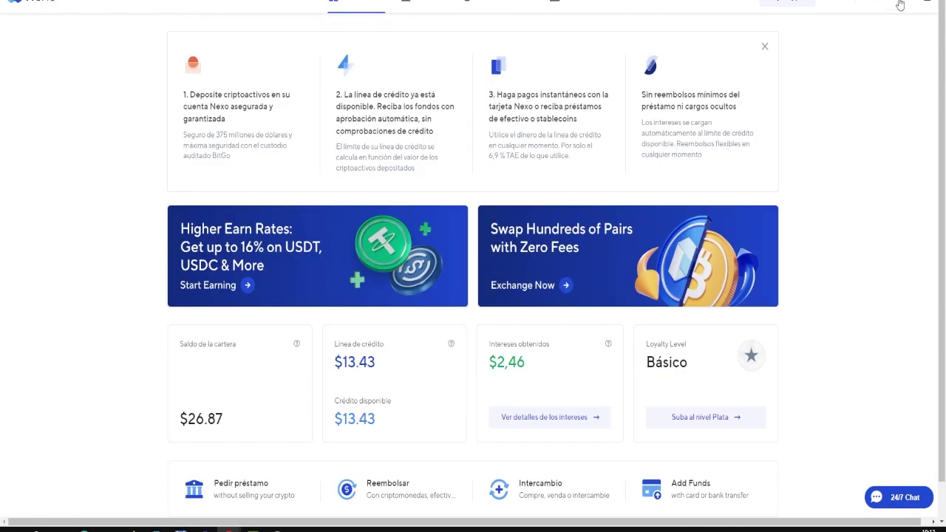
left_click(899, 4)
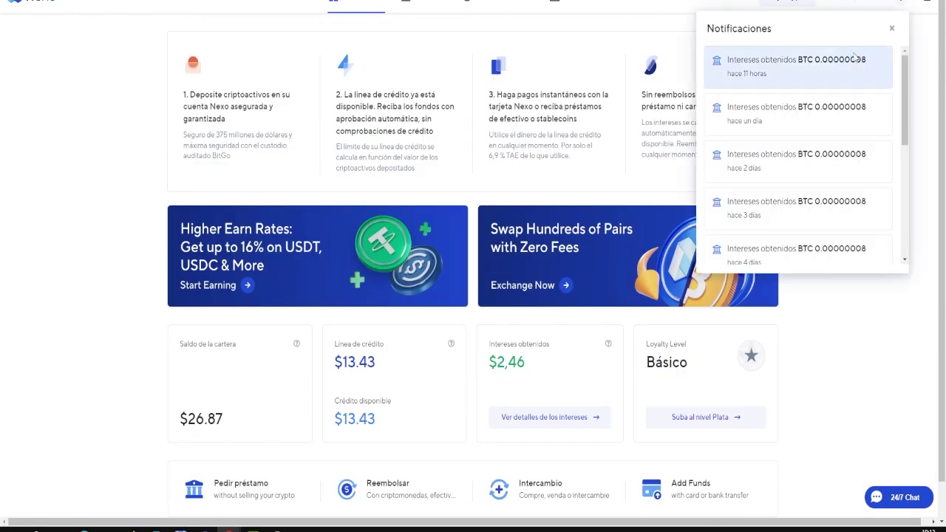
left_click(766, 72)
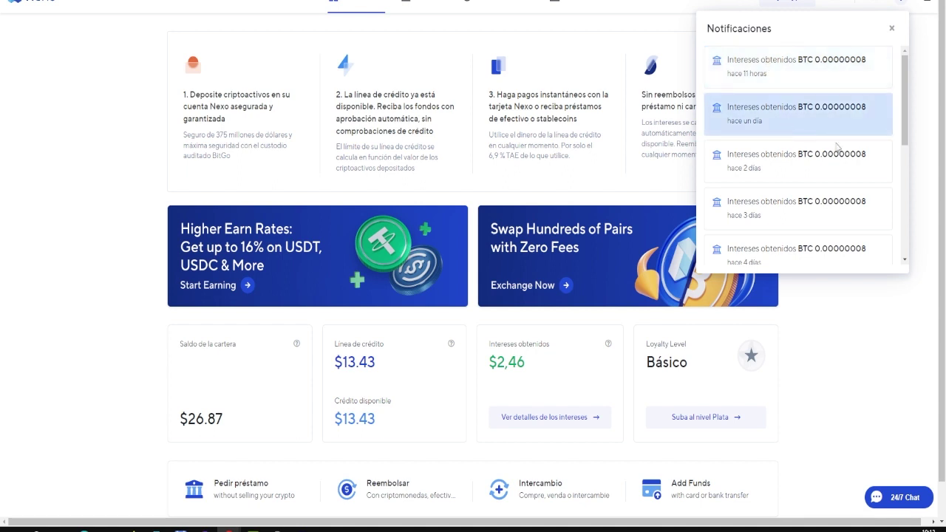
scroll(813, 143, "down", 1)
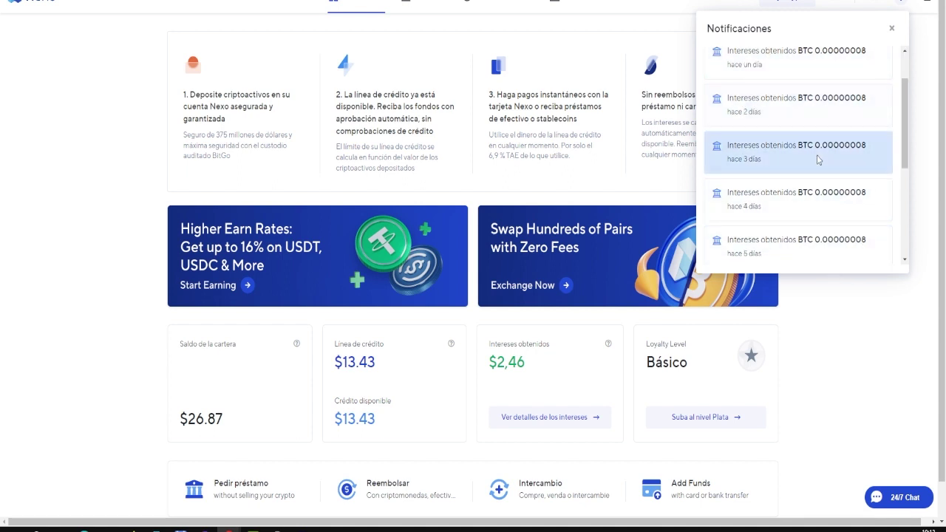
scroll(824, 193, "down", 4)
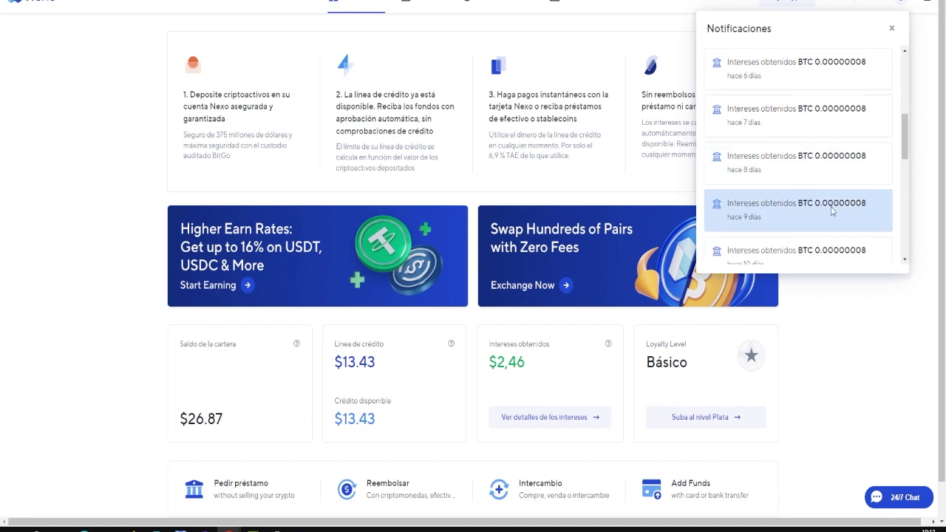
left_click(857, 323)
Review the interest rates in the asset list again and return to the dashboard's balance and loan options.
scroll(865, 343, "down", 4)
scroll(866, 343, "down", 4)
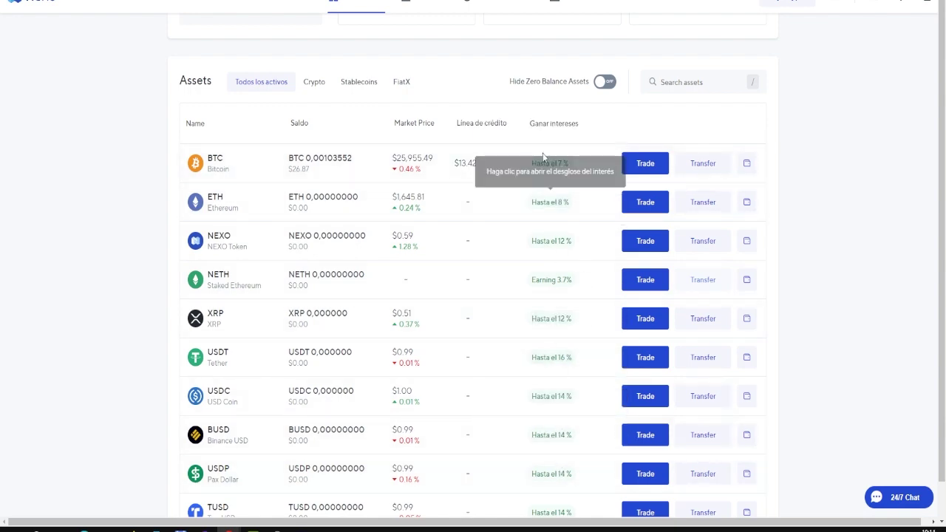
scroll(865, 292, "up", 2)
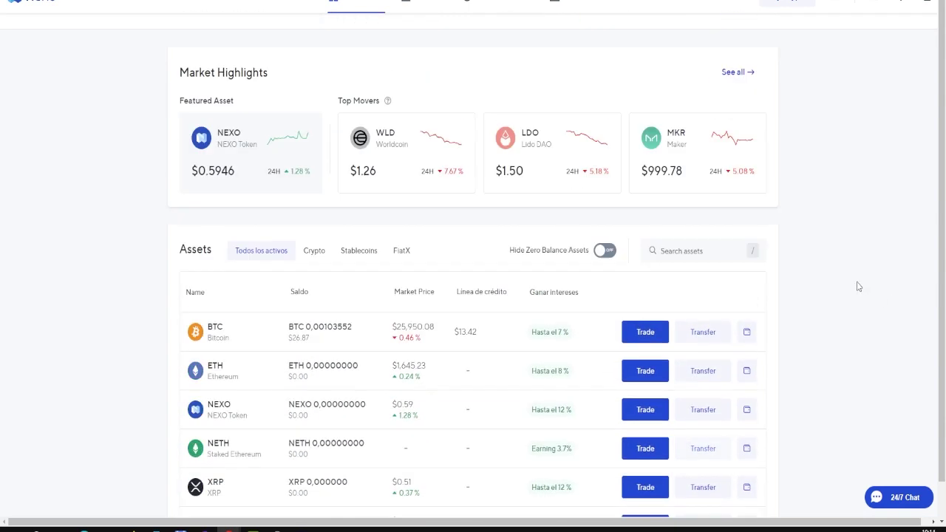
scroll(854, 280, "up", 5)
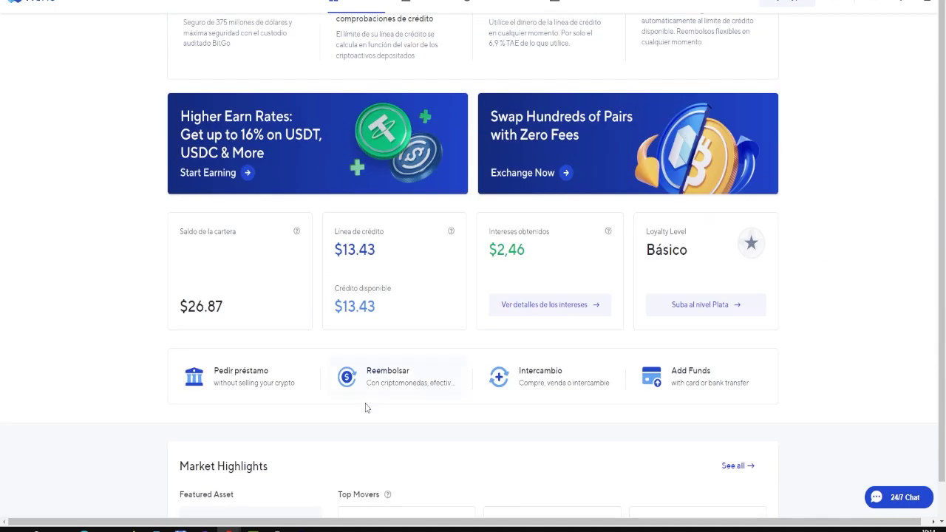
Prepare a Tether (ERC-20) loan request received in Tether (USDT) for the maximum amount, and check it against the minimum allowed.
left_click(265, 387)
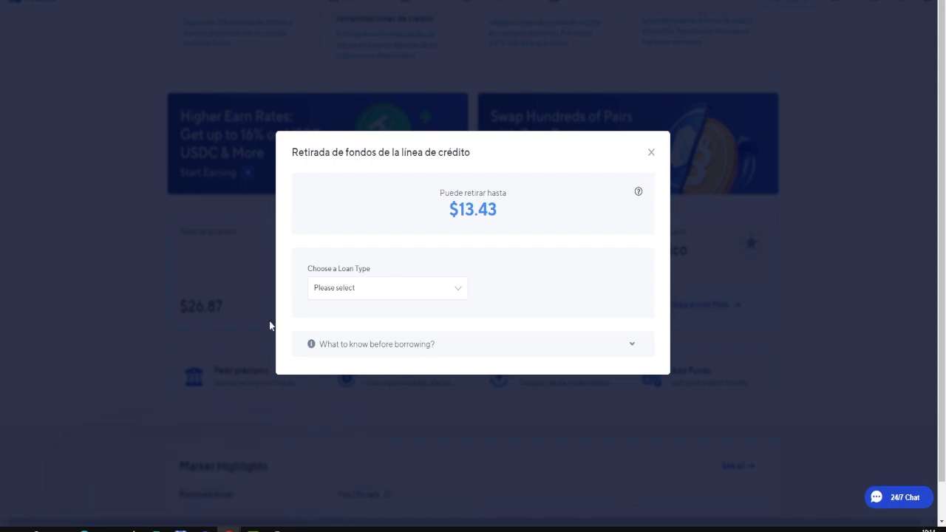
left_click(421, 295)
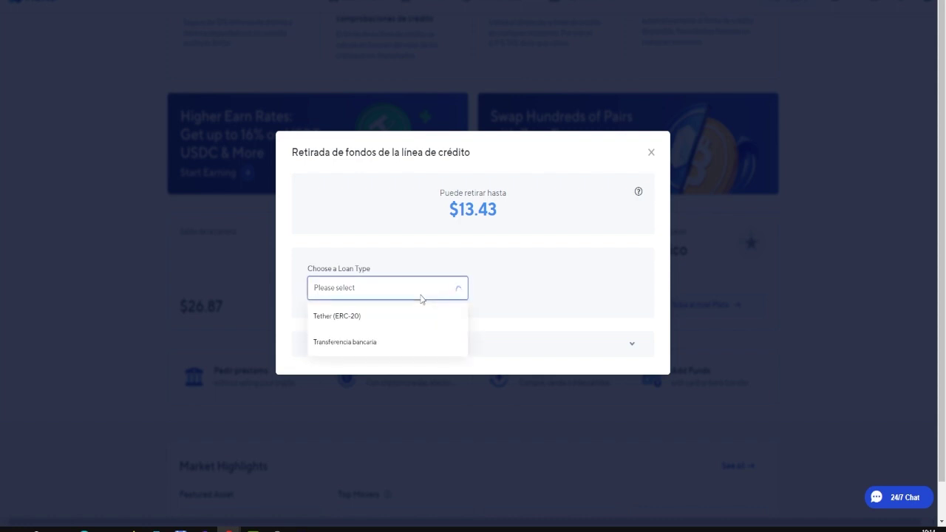
left_click(351, 319)
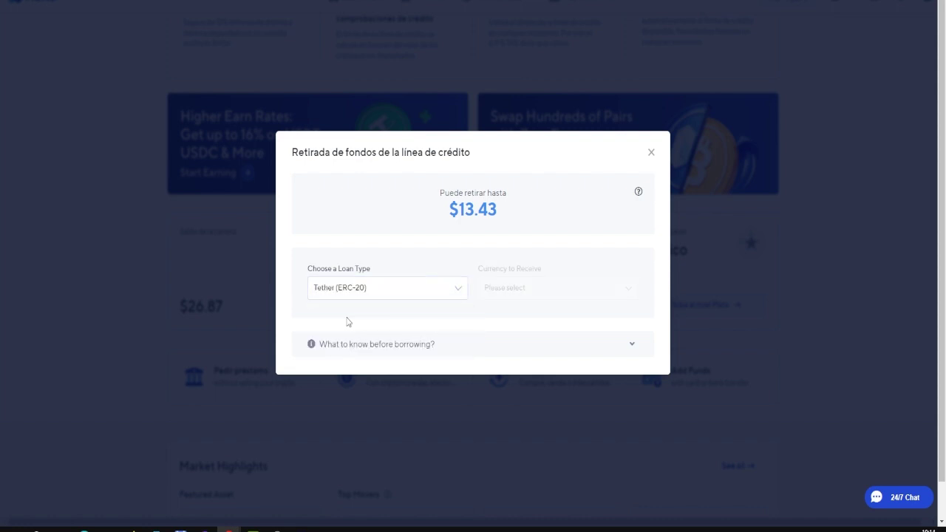
left_click(551, 287)
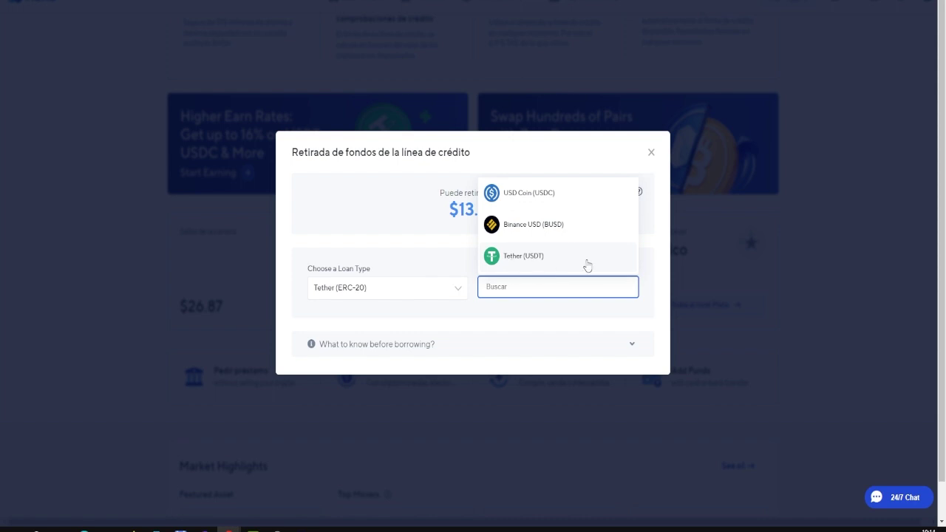
left_click(567, 261)
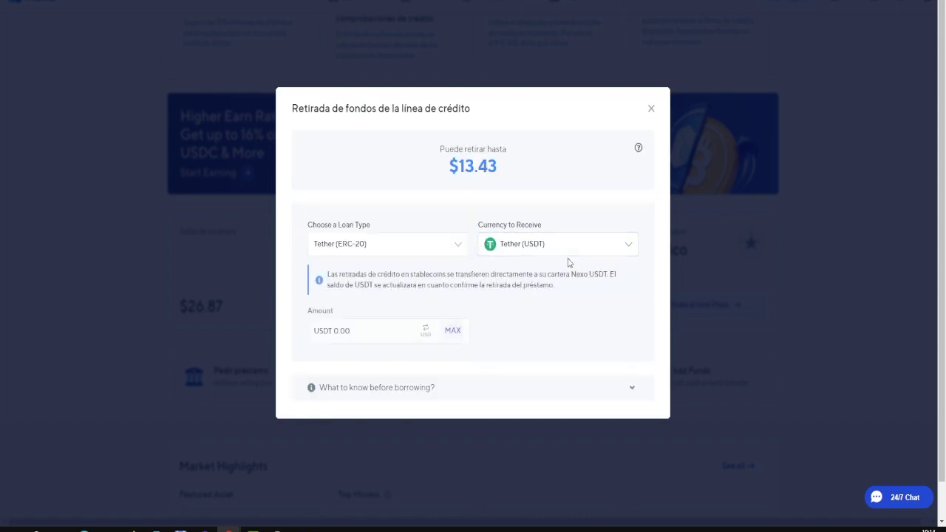
left_click(451, 333)
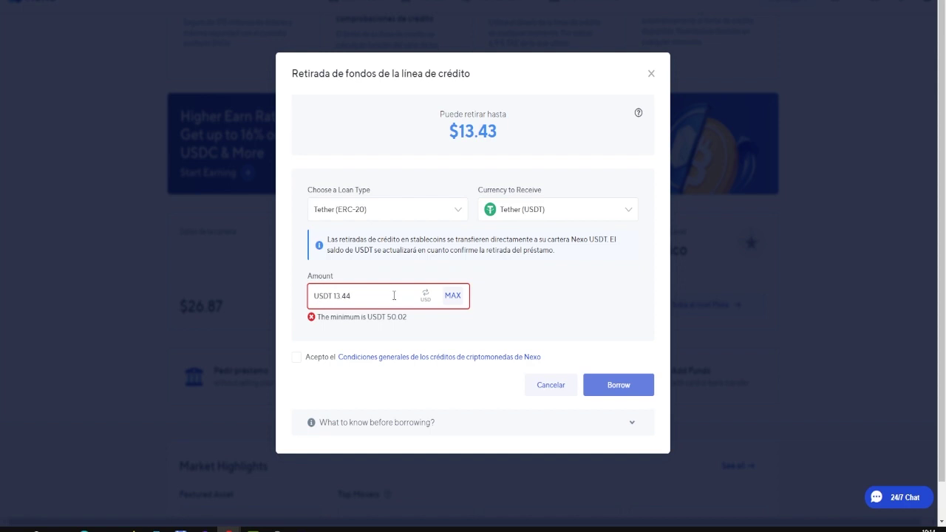
left_click_drag(394, 296, 300, 299)
left_click_drag(407, 317, 366, 317)
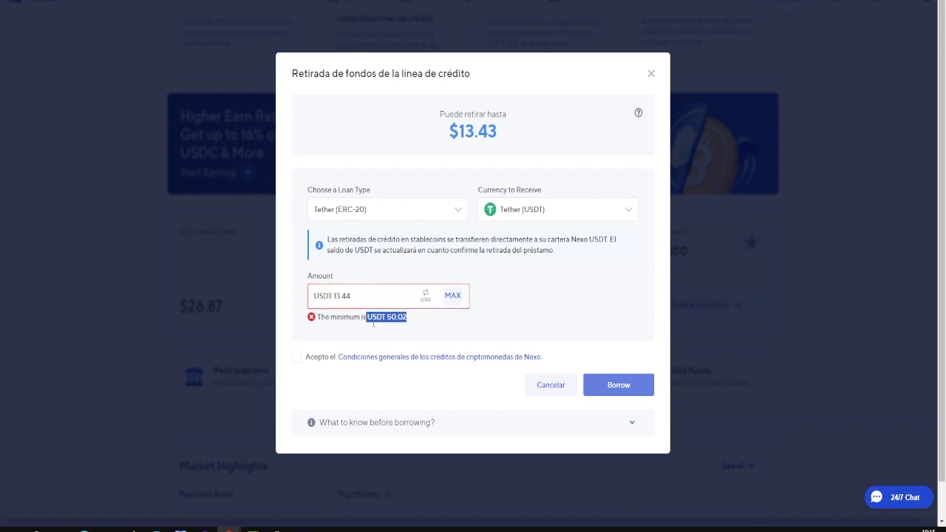
Read through what to know before borrowing, including minimums, credit line rates and repayments, and close the loan form without borrowing.
left_click(575, 299)
left_click(628, 424)
scroll(496, 303, "down", 3)
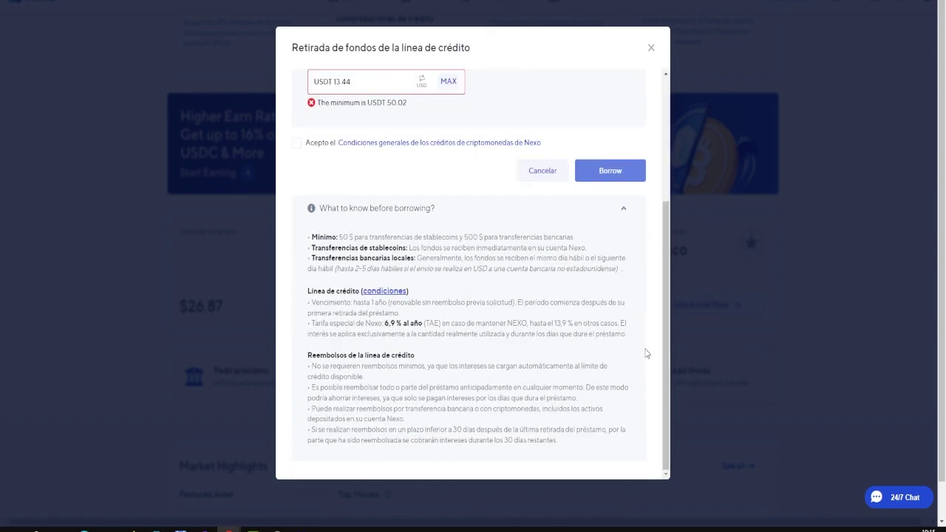
scroll(649, 354, "up", 3)
scroll(531, 334, "up", 1)
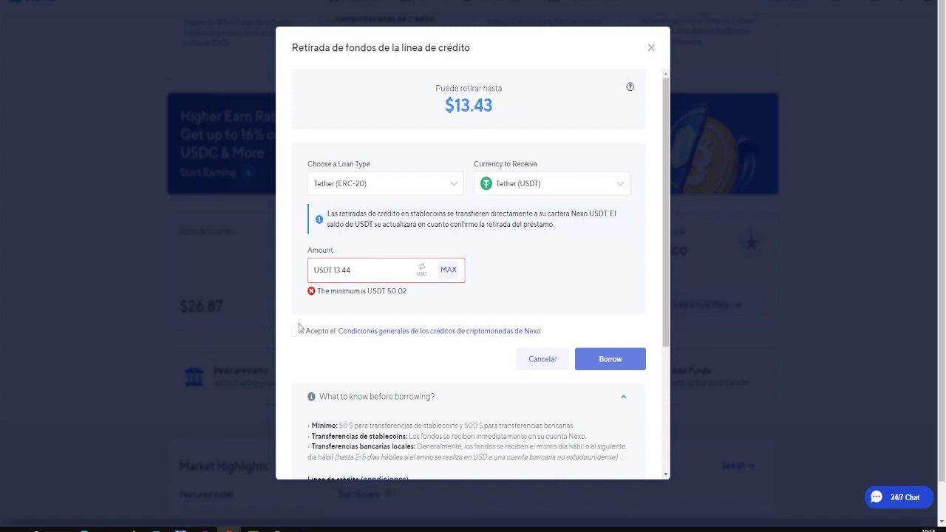
left_click(651, 48)
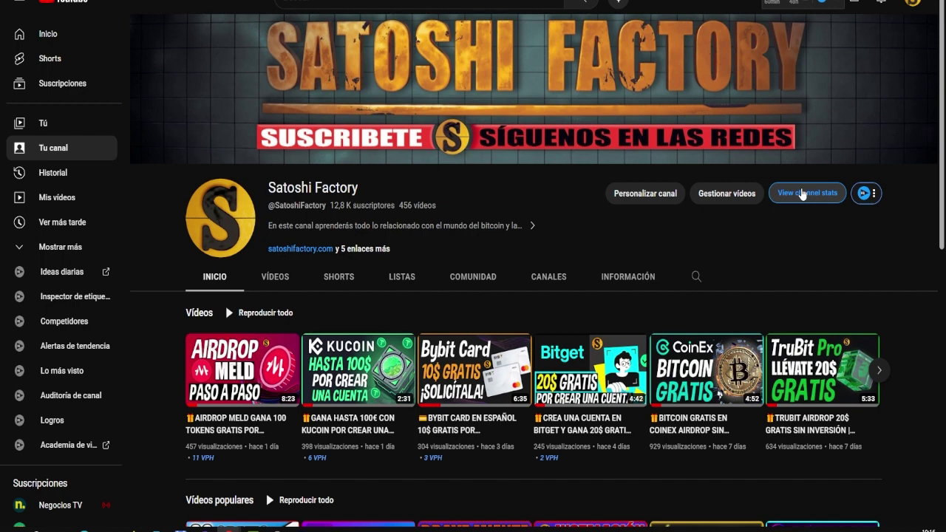
Browse the most recent videos of the Satoshi Factory channel on YouTube and return to the top of the channel page.
left_click(275, 277)
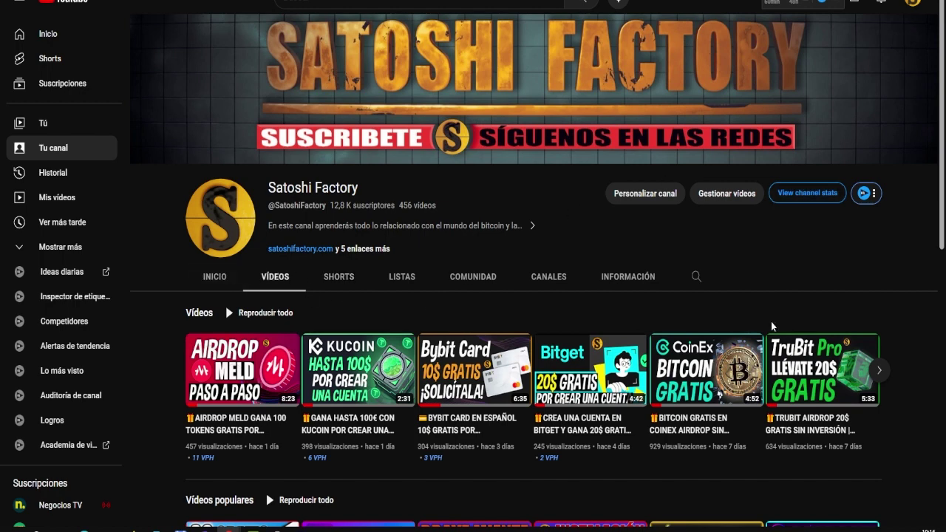
scroll(772, 319, "down", 3)
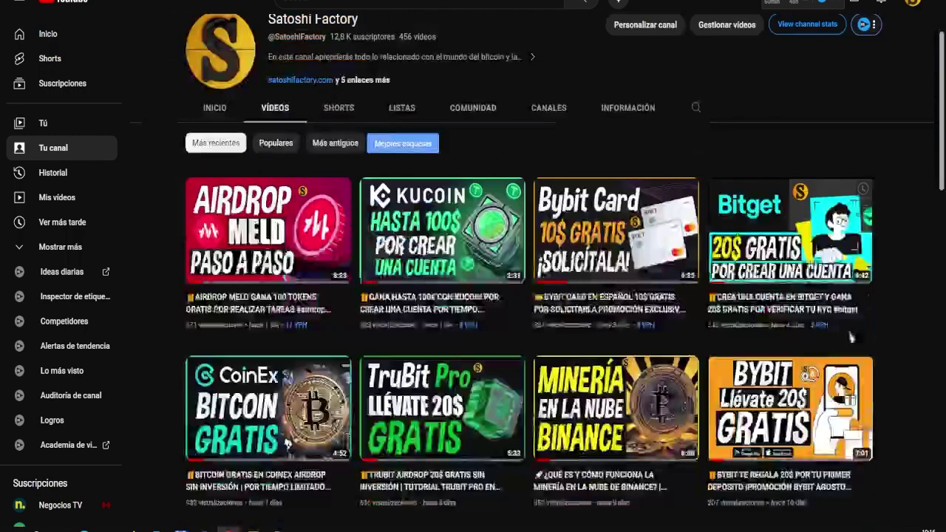
scroll(872, 365, "down", 2)
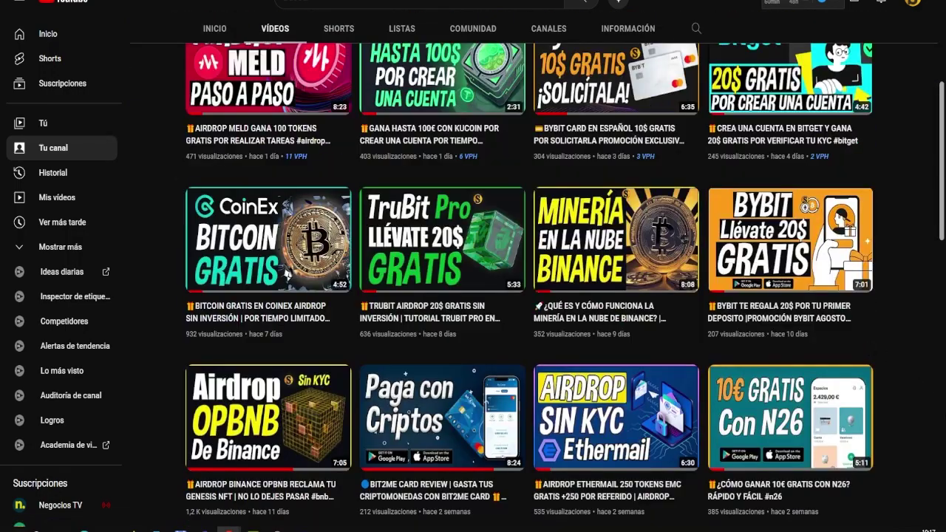
scroll(898, 377, "up", 5)
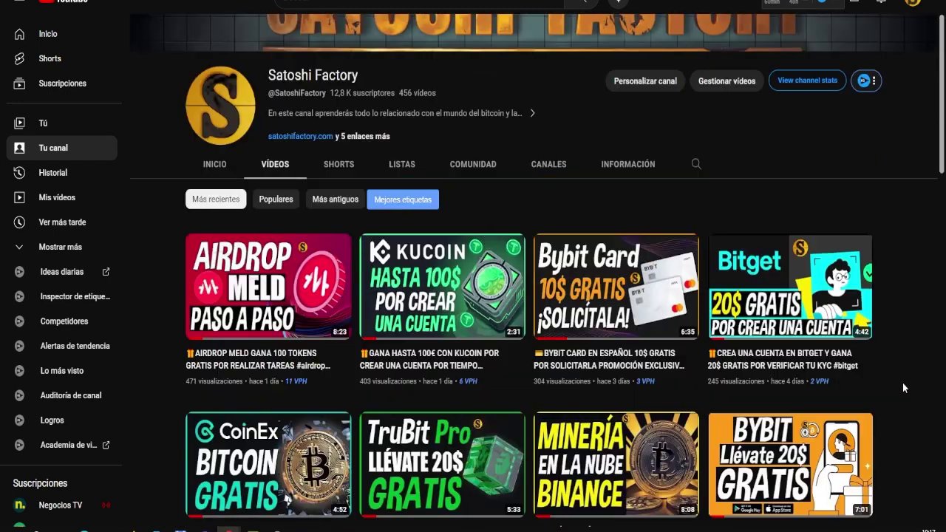
mouse_move(199, 338)
scroll(176, 363, "up", 2)
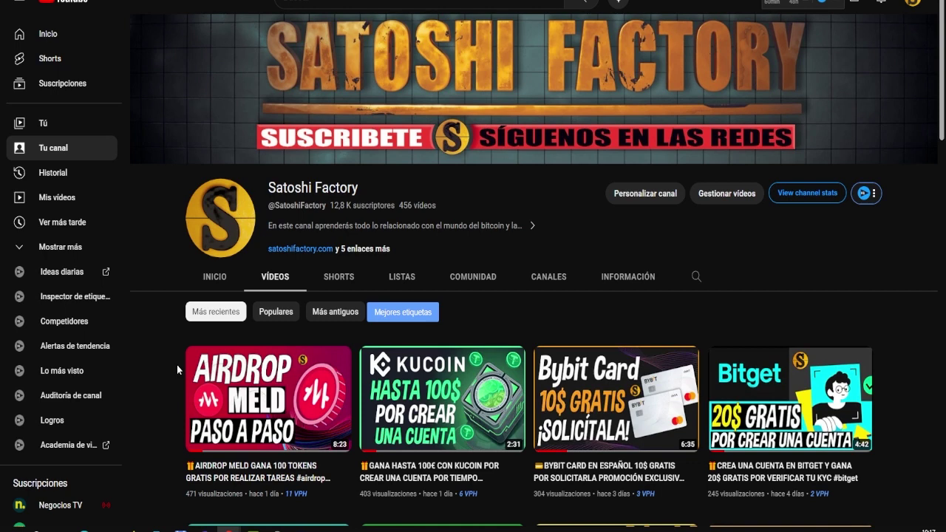